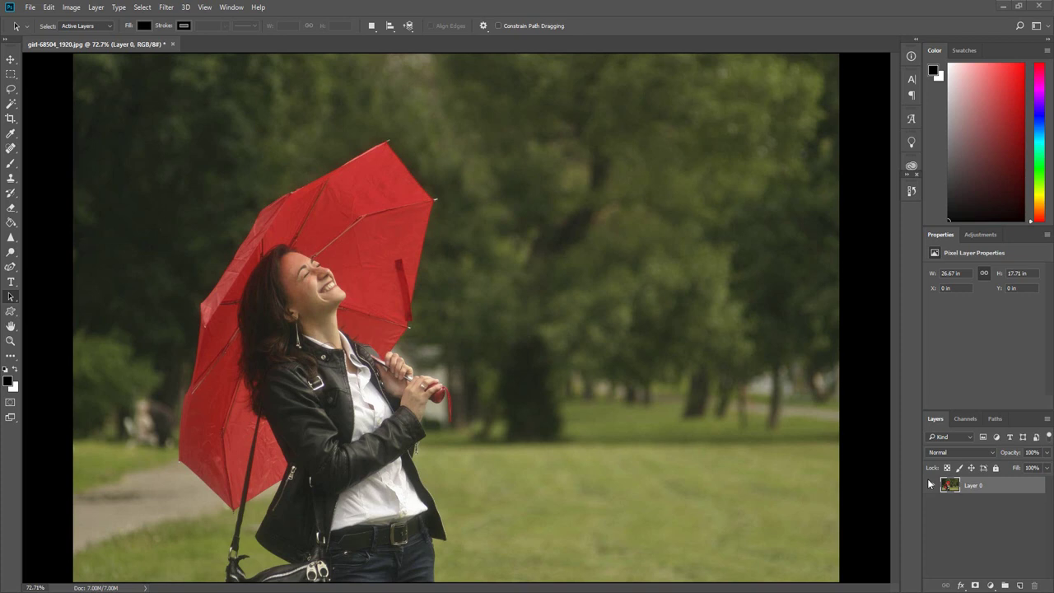
Add a new empty layer named 'Rain' above Layer 0.
left_click(930, 485)
left_click(96, 7)
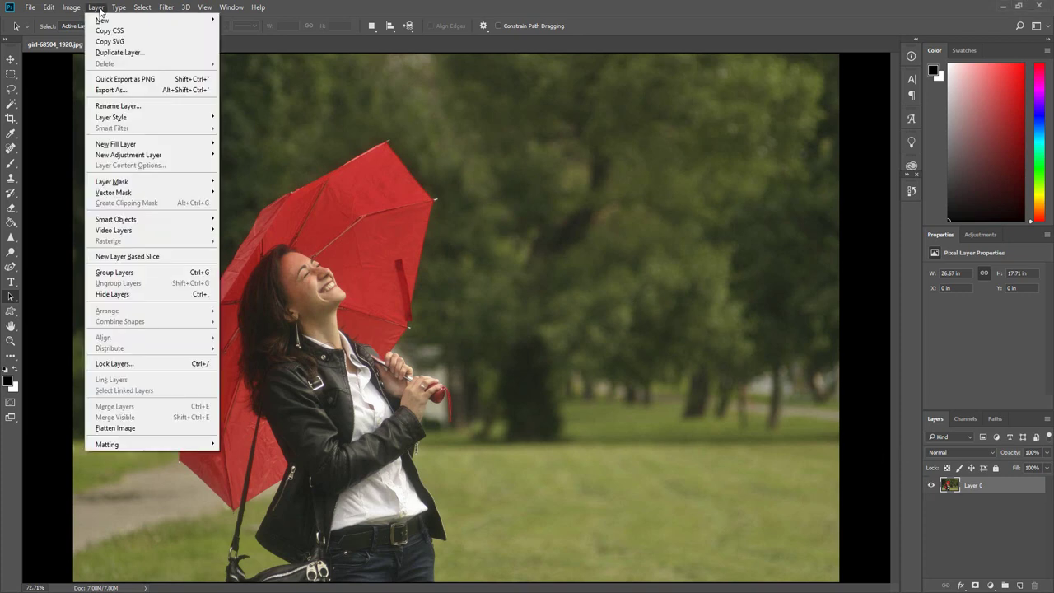
mouse_move(106, 22)
left_click(233, 24)
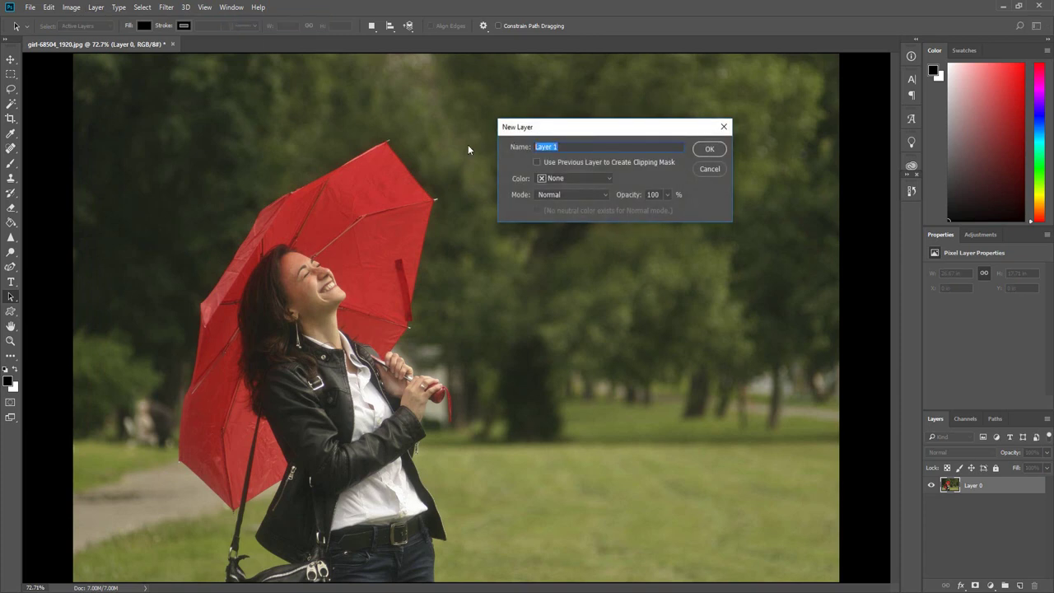
type("Rain")
left_click(701, 152)
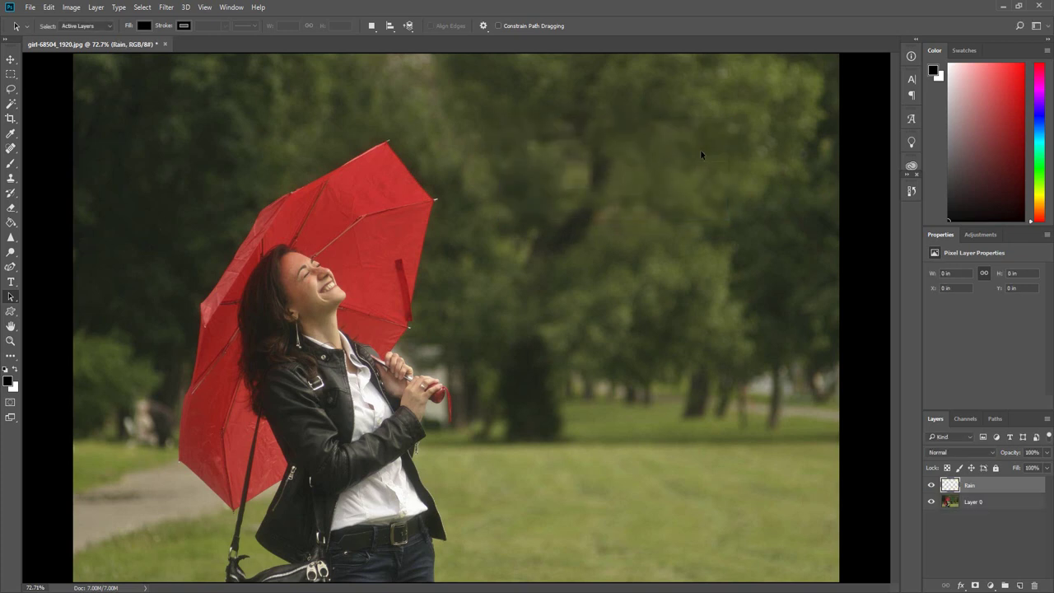
Fill the Rain layer with Black contents at 100% opacity.
left_click(49, 8)
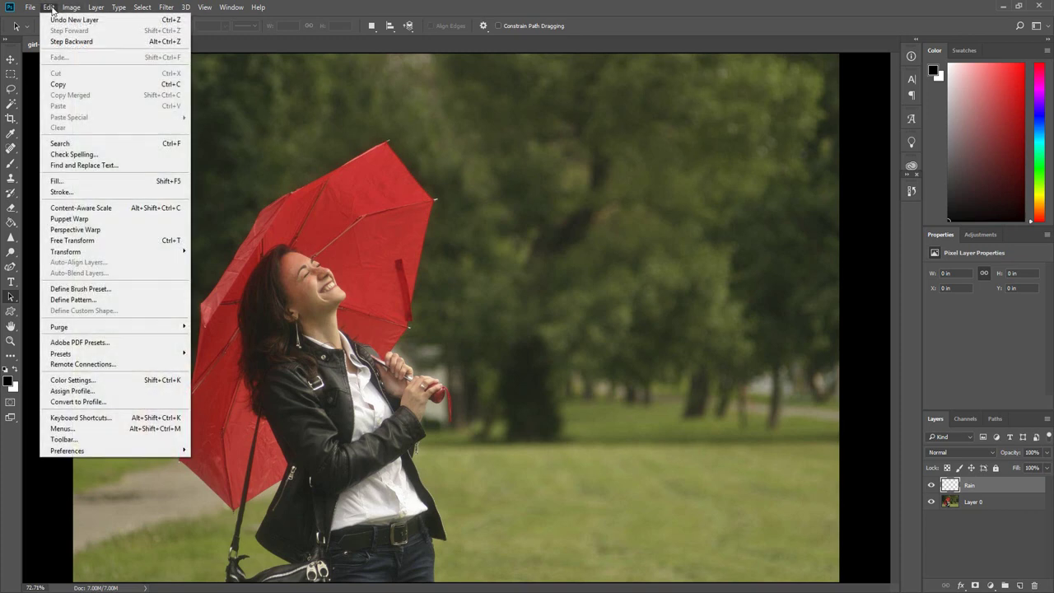
left_click(61, 179)
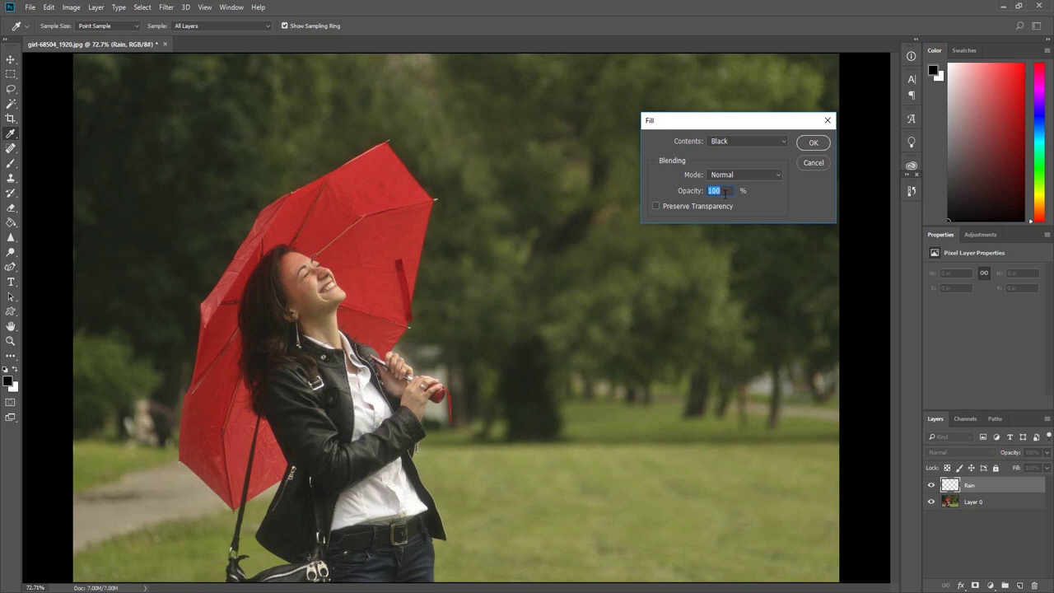
left_click(809, 144)
key("a")
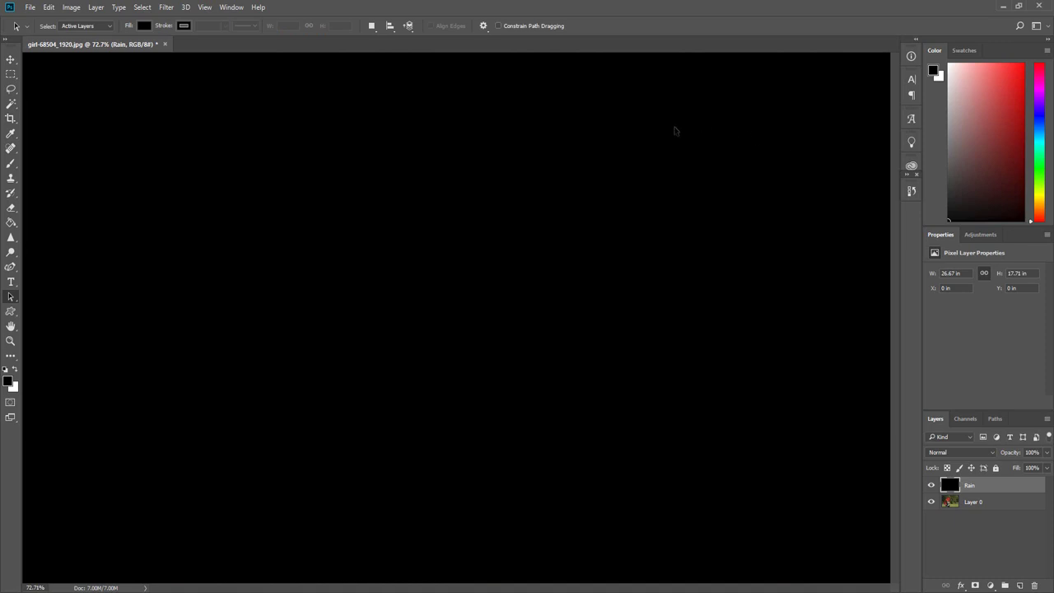
Apply Add Noise to the Rain layer: Amount 400%, Gaussian, Monochromatic.
left_click(164, 7)
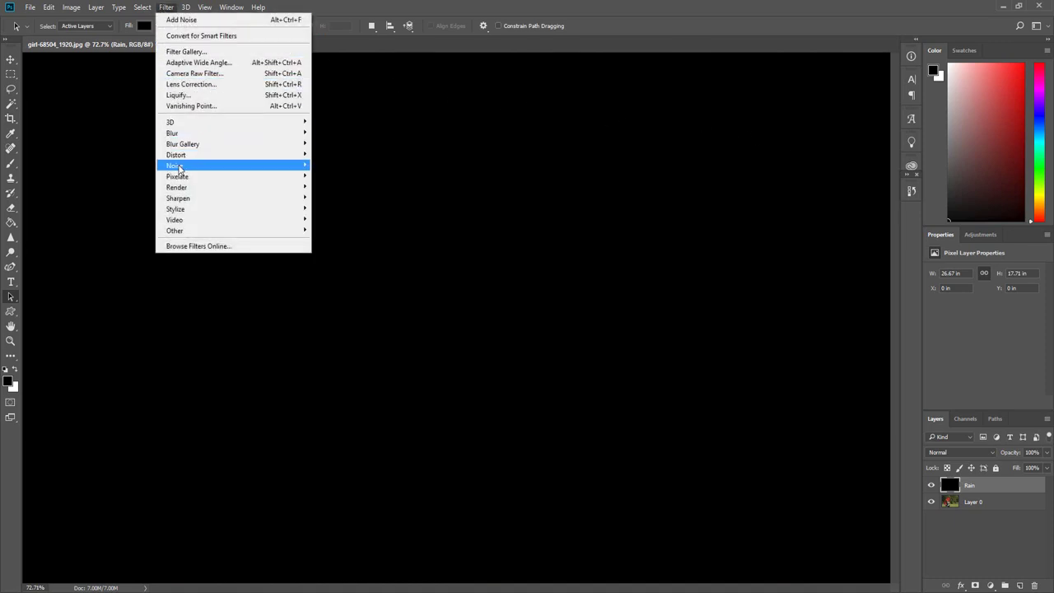
mouse_move(179, 169)
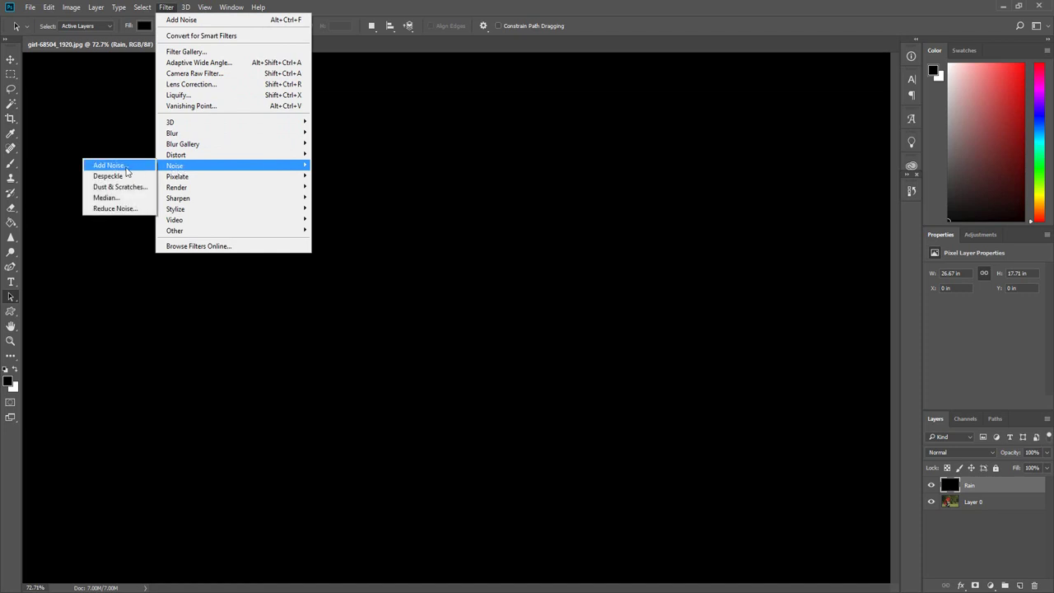
left_click(111, 165)
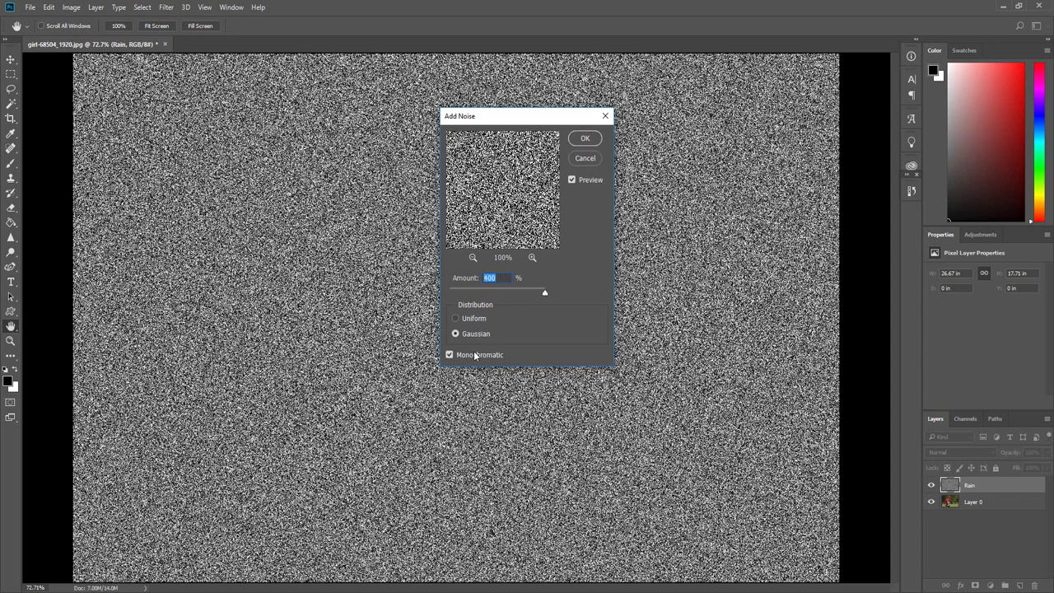
left_click(585, 138)
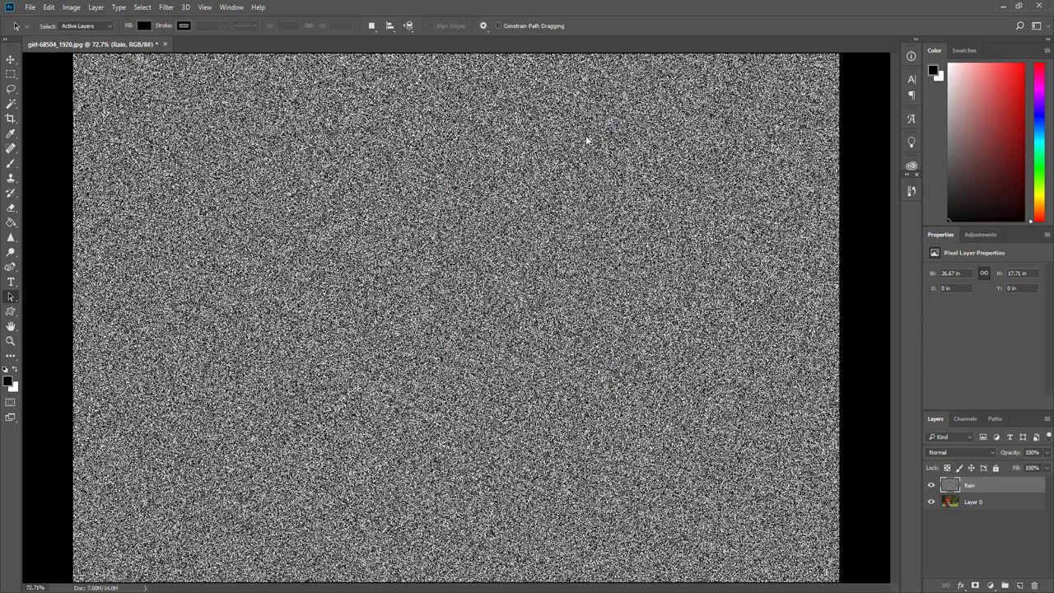
Scale the noise layer to 400% width and height with proportions linked, and commit.
left_click(50, 7)
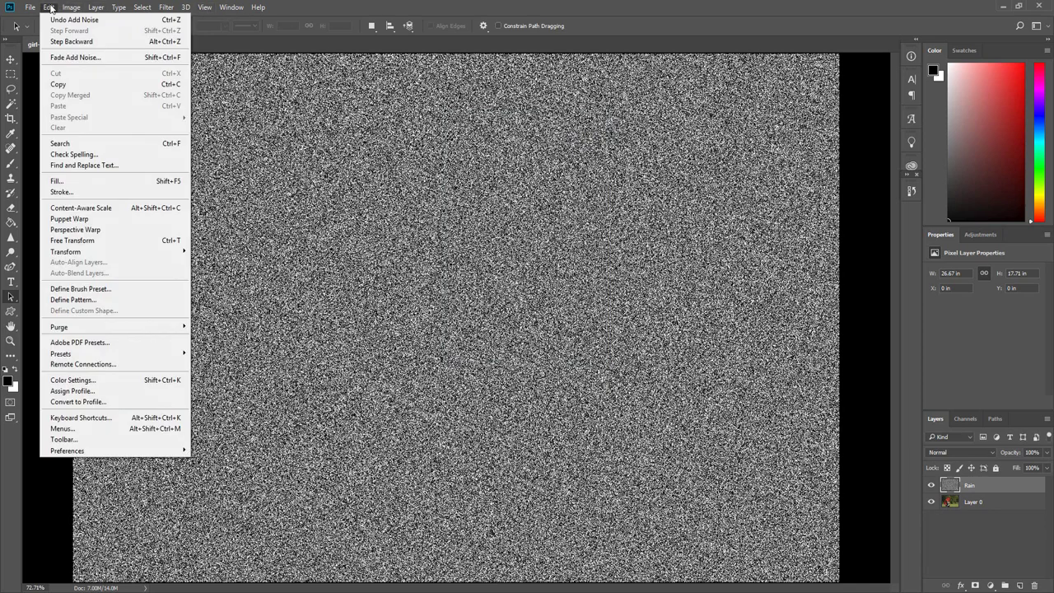
mouse_move(83, 251)
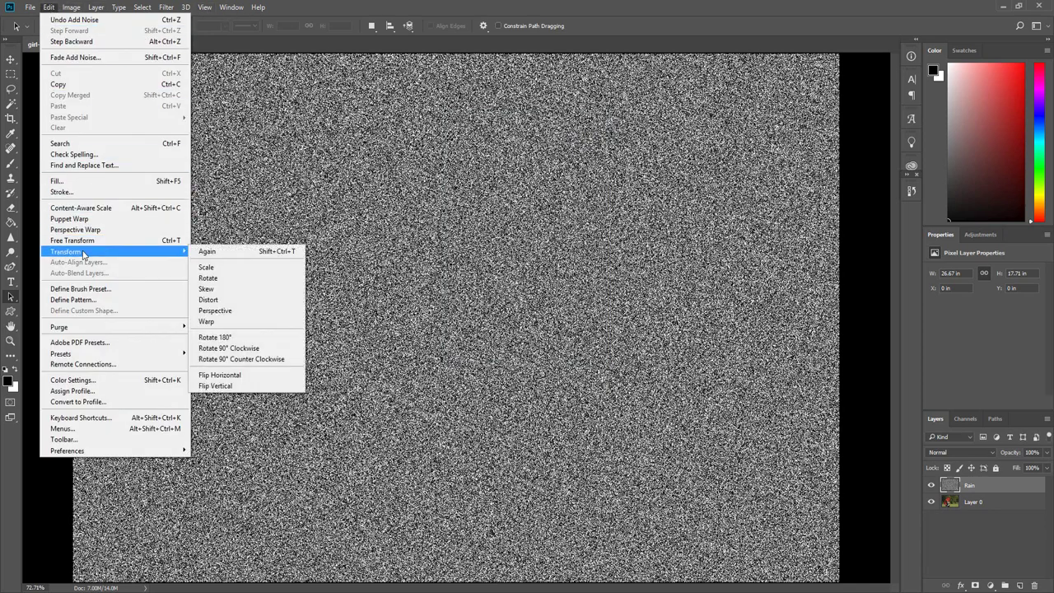
left_click(207, 267)
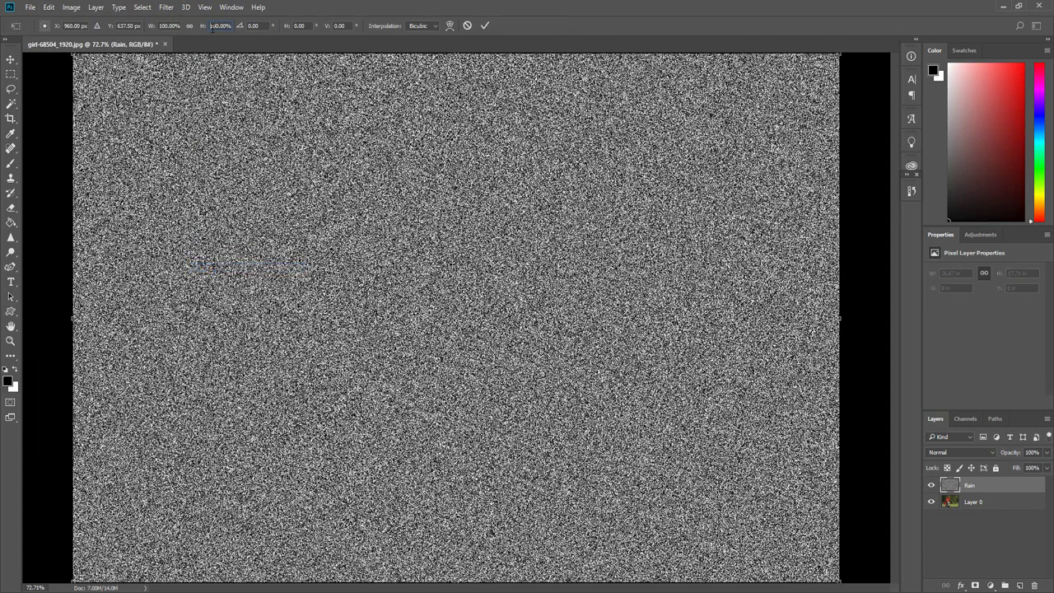
type("400")
key("Return")
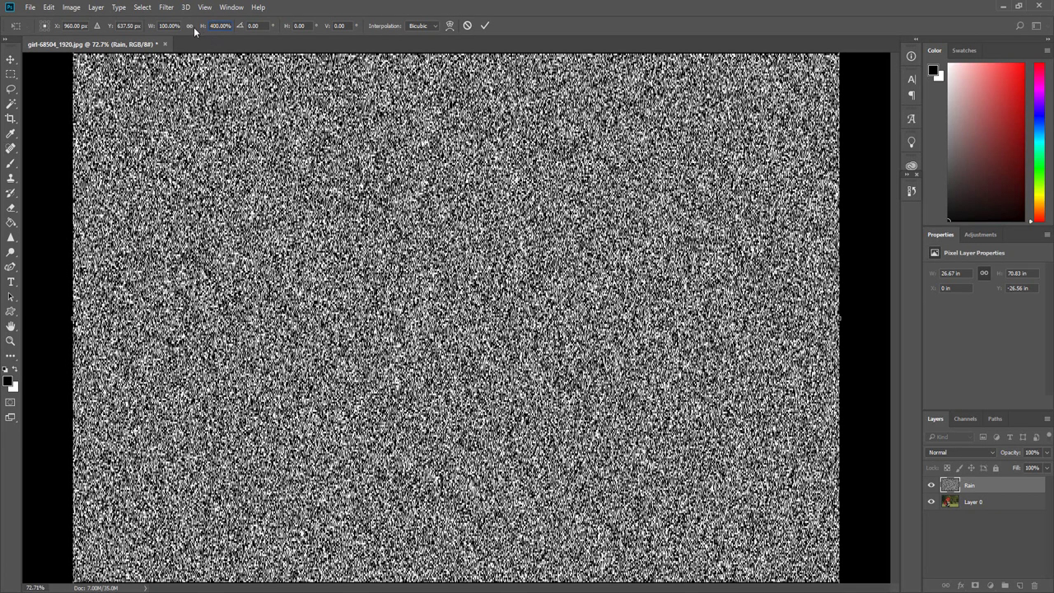
left_click(190, 27)
left_click(191, 26)
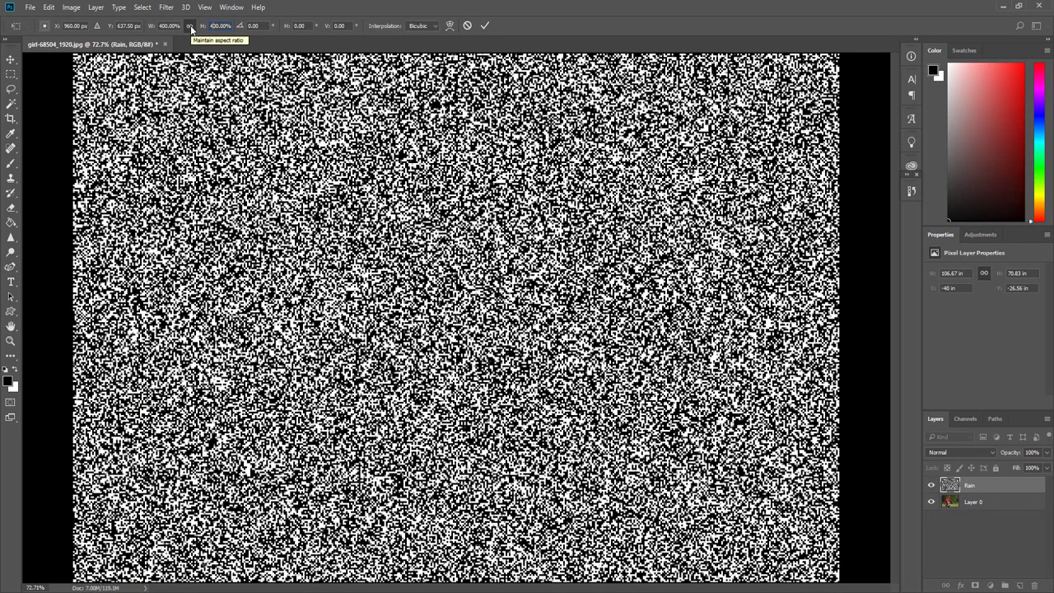
left_click(486, 26)
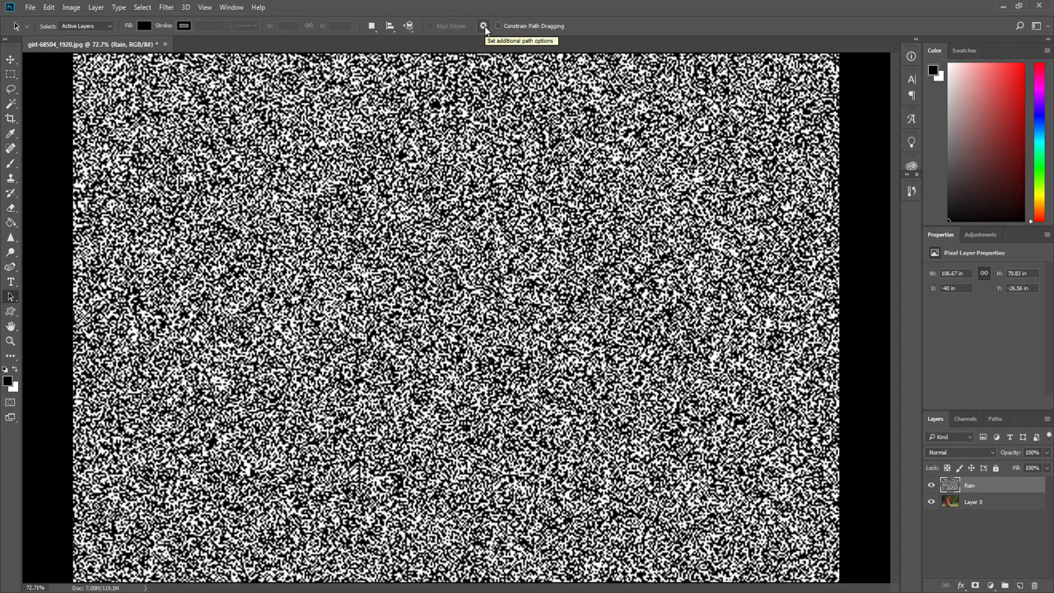
Change the Rain layer's blend mode to Screen.
left_click(937, 452)
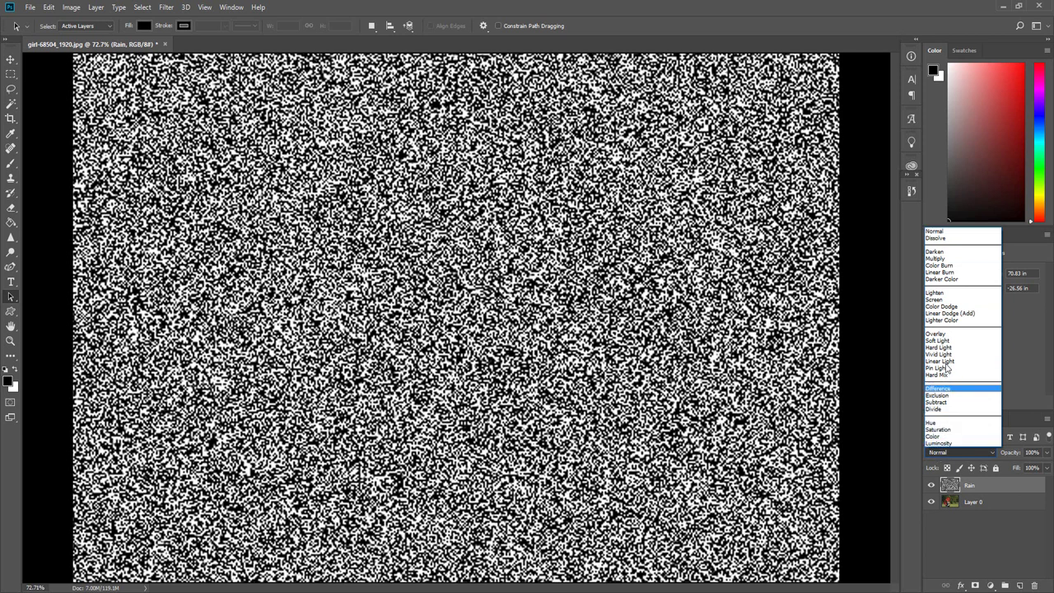
left_click(937, 300)
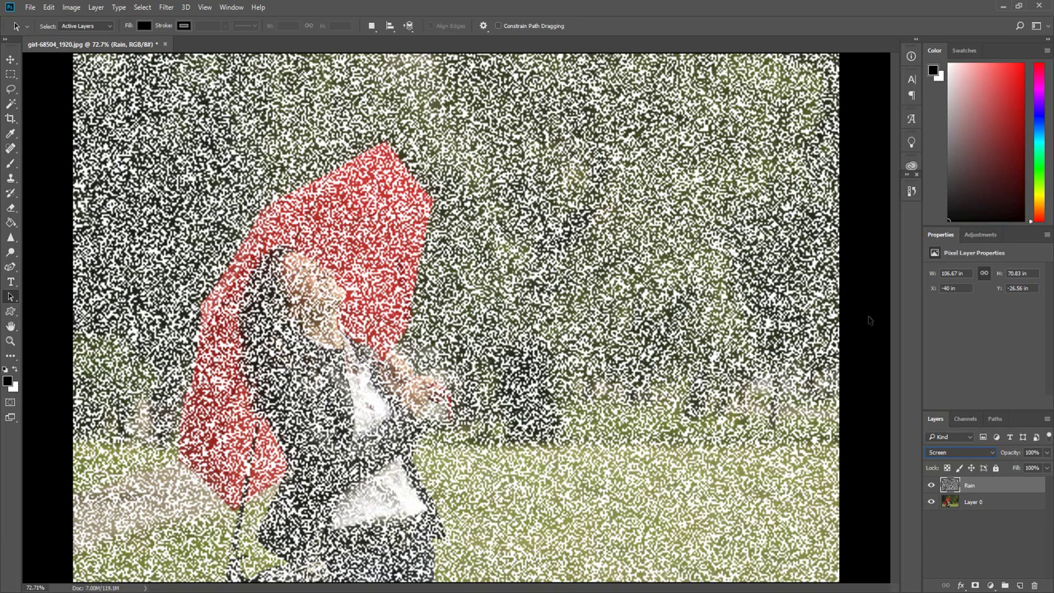
Convert the Rain layer into an embedded smart object (Rain.psb).
right_click(970, 486)
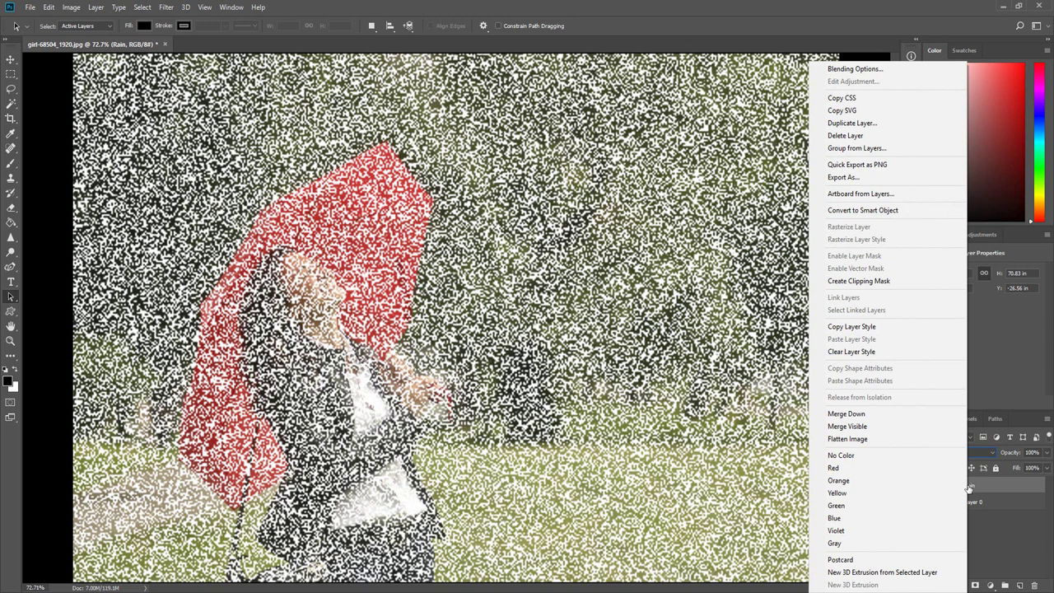
left_click(869, 212)
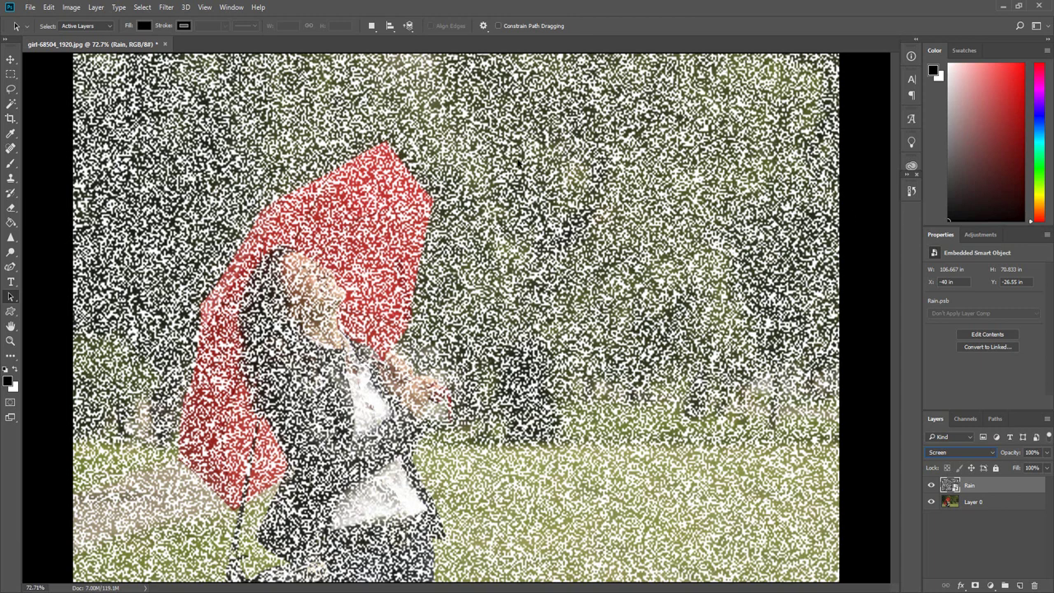
Add a Levels smart filter with the black input raised to 234 on the Rain layer.
left_click(71, 8)
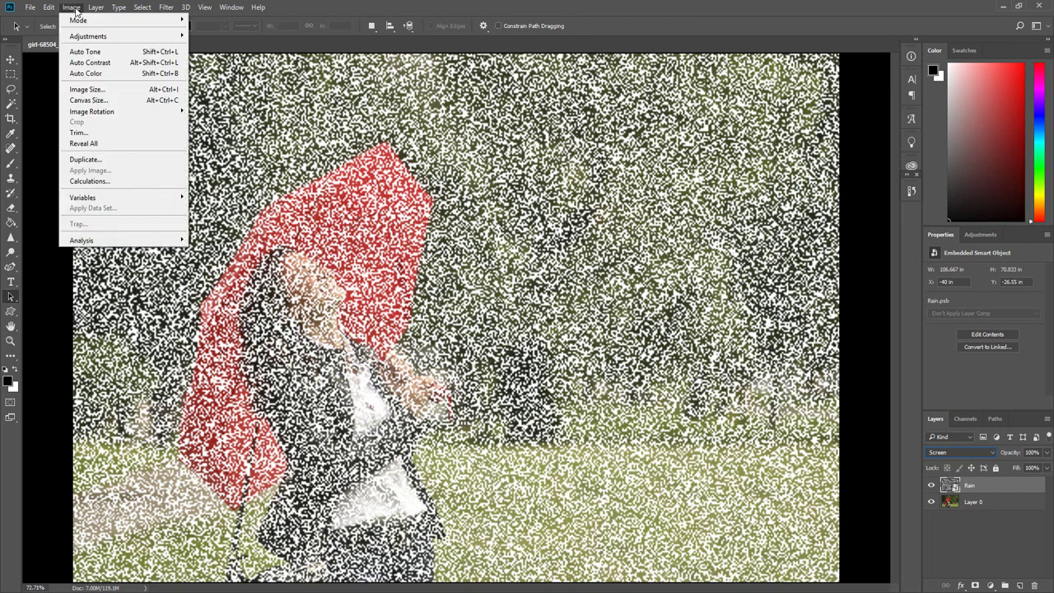
mouse_move(83, 35)
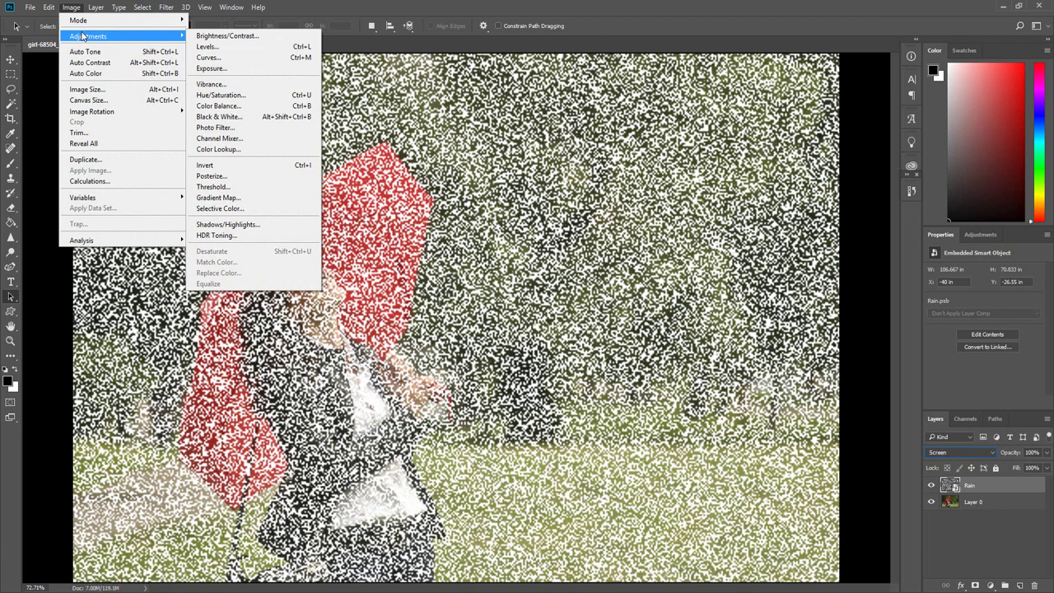
left_click(211, 47)
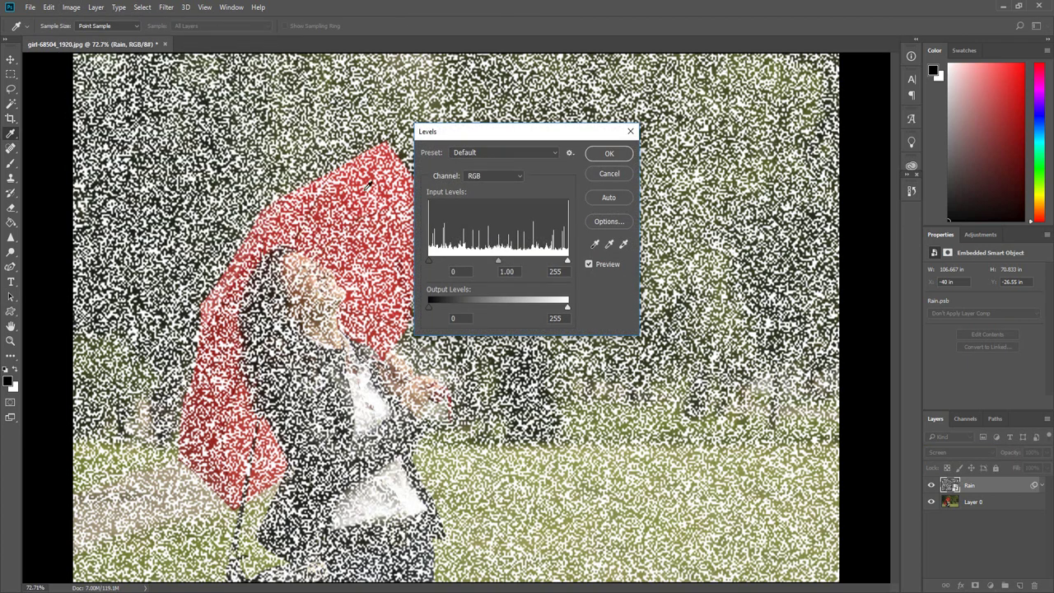
left_click_drag(429, 262, 557, 269)
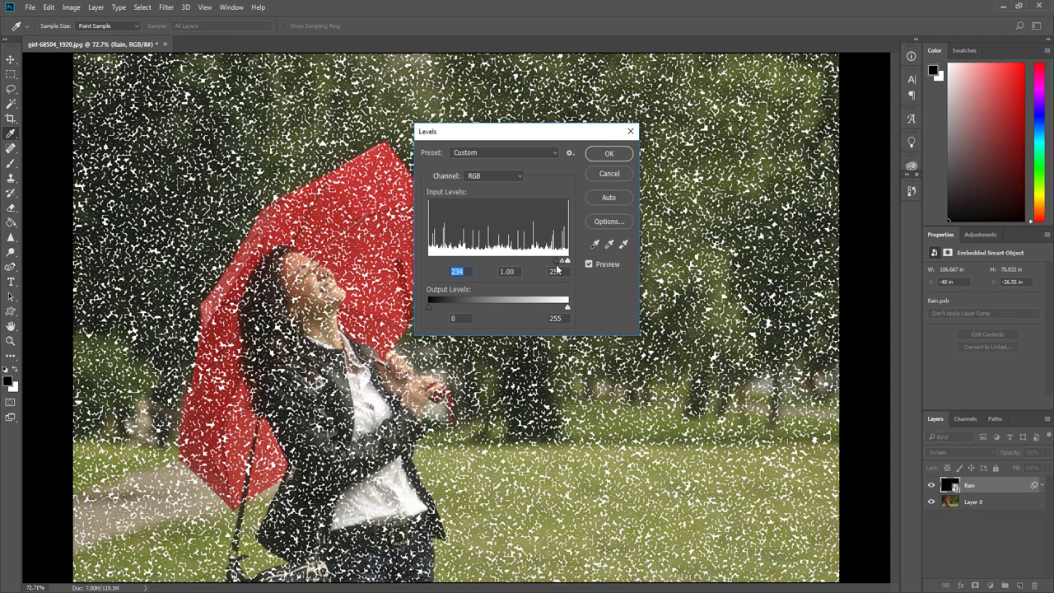
left_click(608, 153)
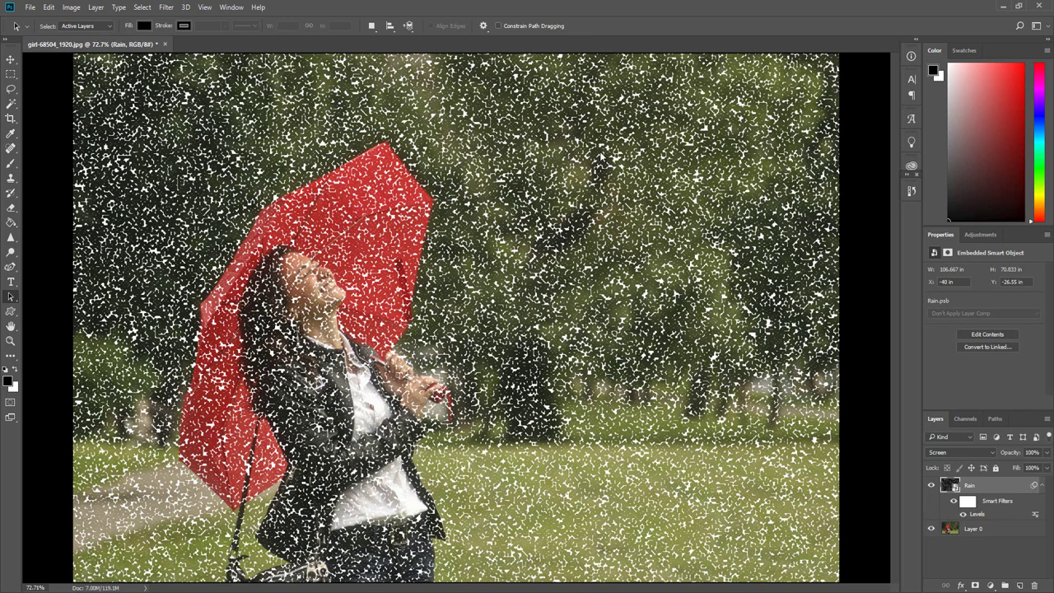
Add a Motion Blur smart filter with angle -60° and distance 43 pixels.
left_click(167, 8)
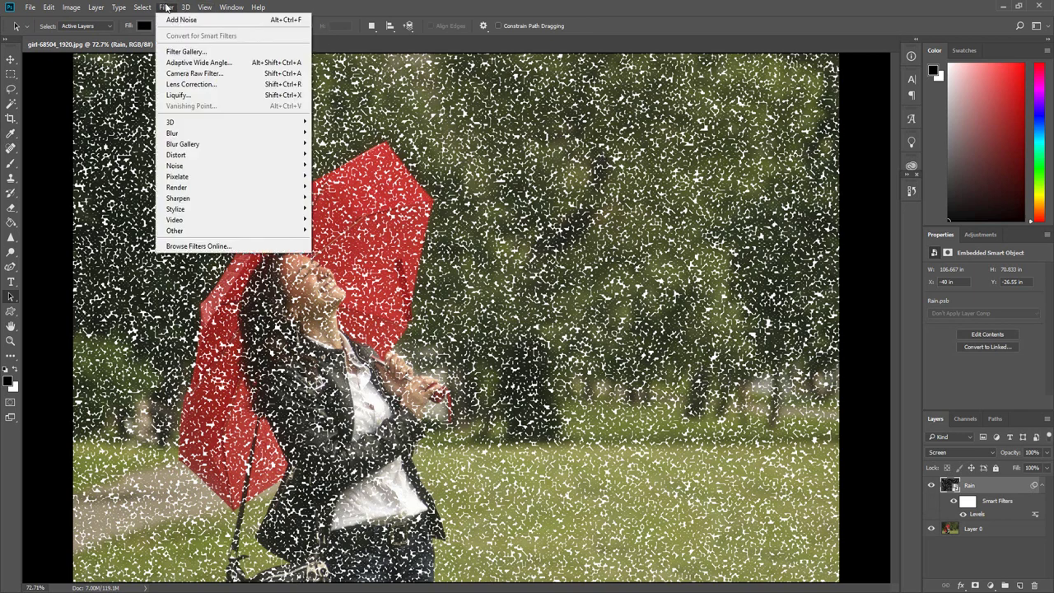
mouse_move(180, 135)
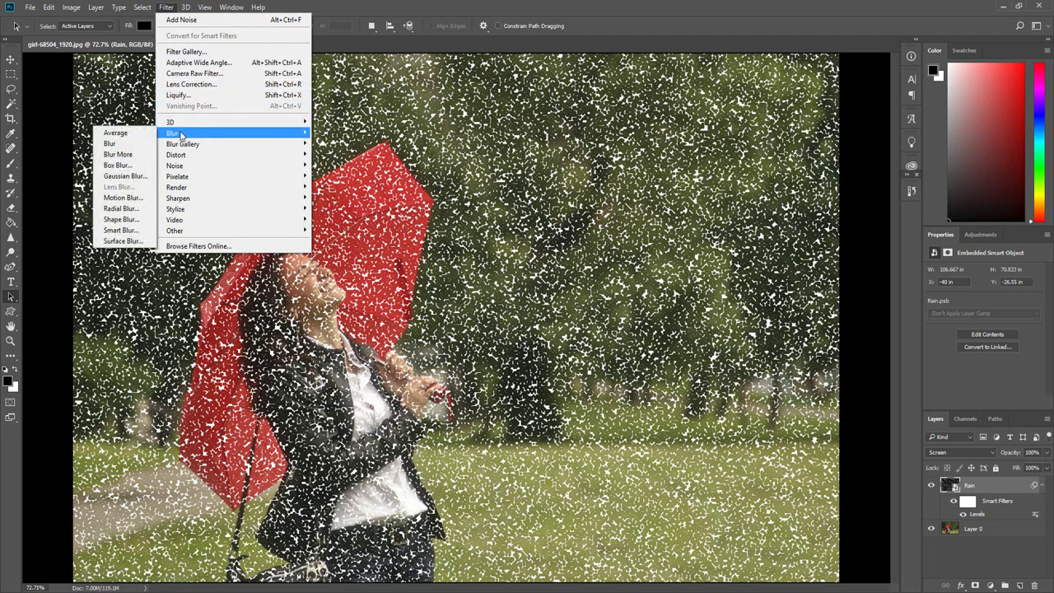
left_click(127, 198)
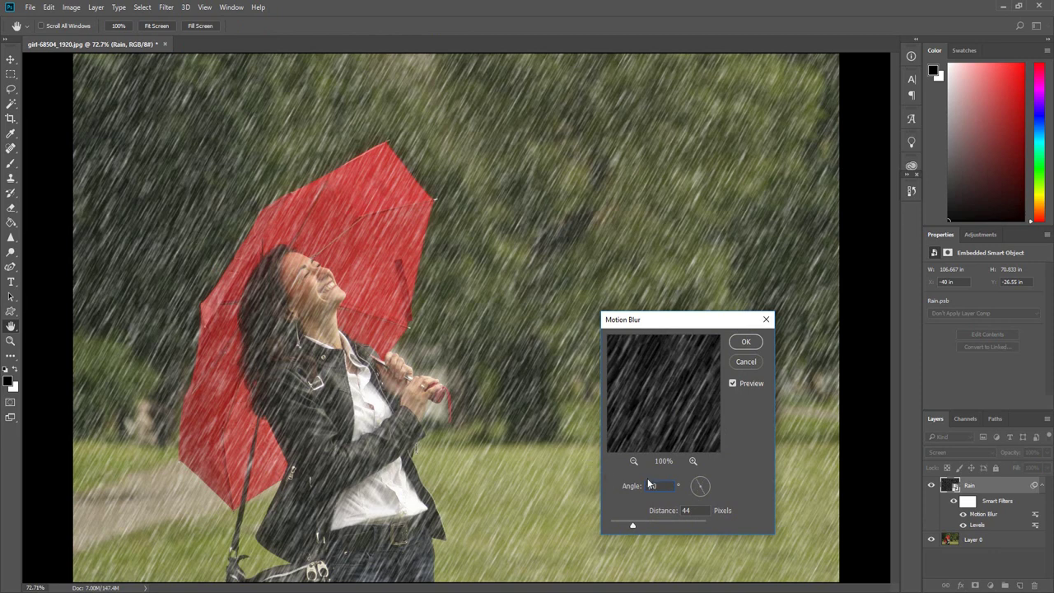
type("-60")
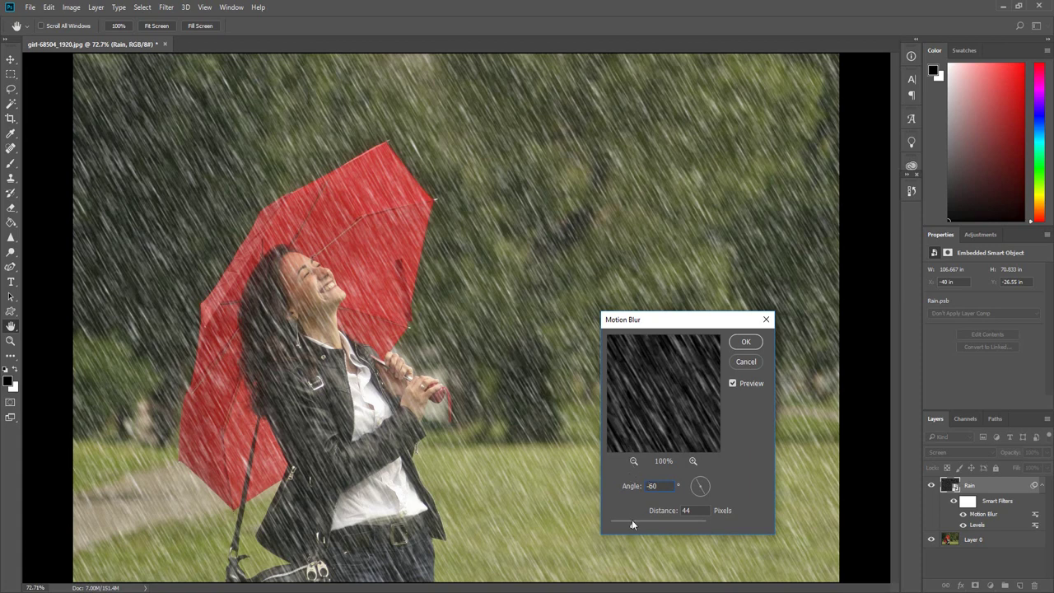
mouse_move(632, 528)
left_mouse_down()
mouse_move(655, 528)
mouse_move(632, 527)
left_mouse_up()
left_click(736, 345)
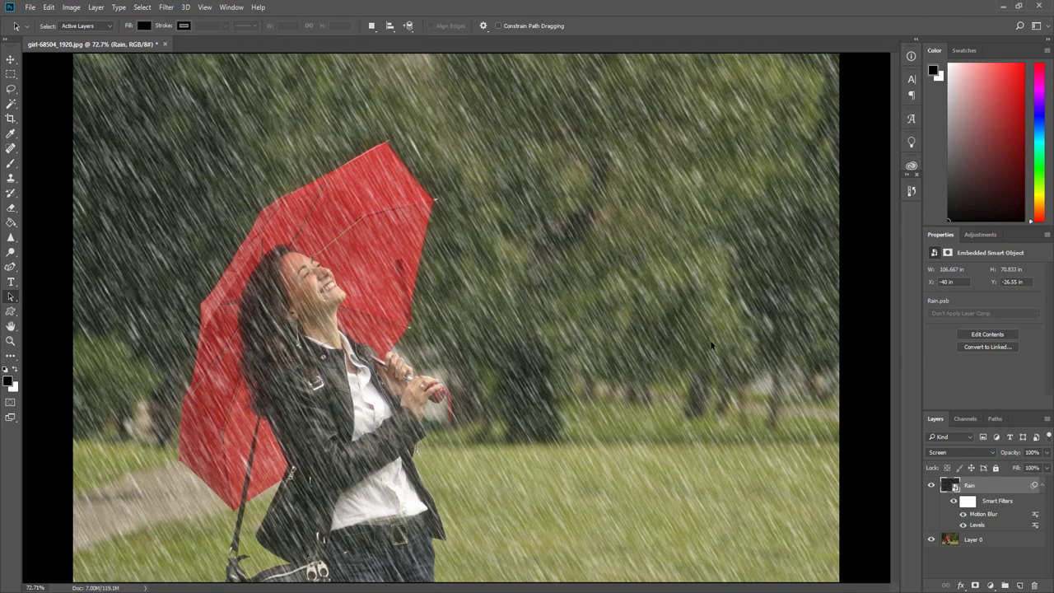
Set a second Levels adjustment to black input 56 and midtone 0.79.
left_click(76, 9)
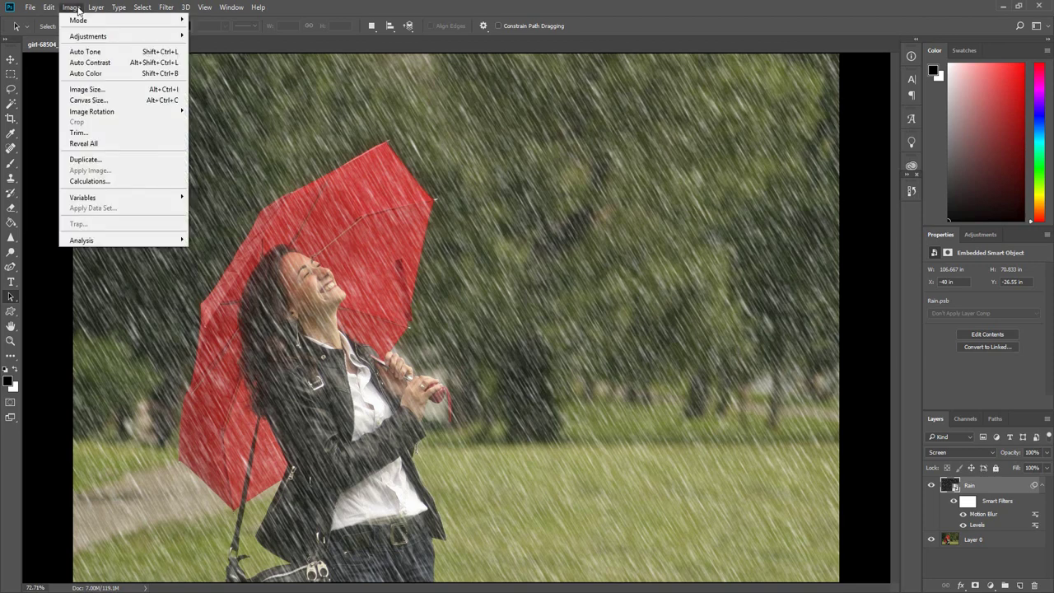
mouse_move(87, 37)
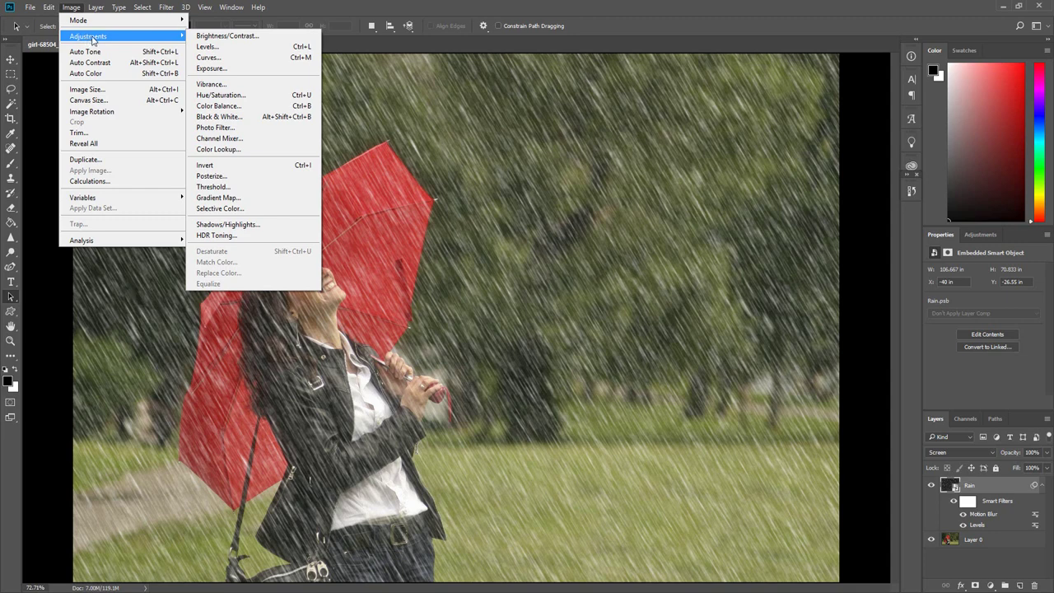
left_click(212, 47)
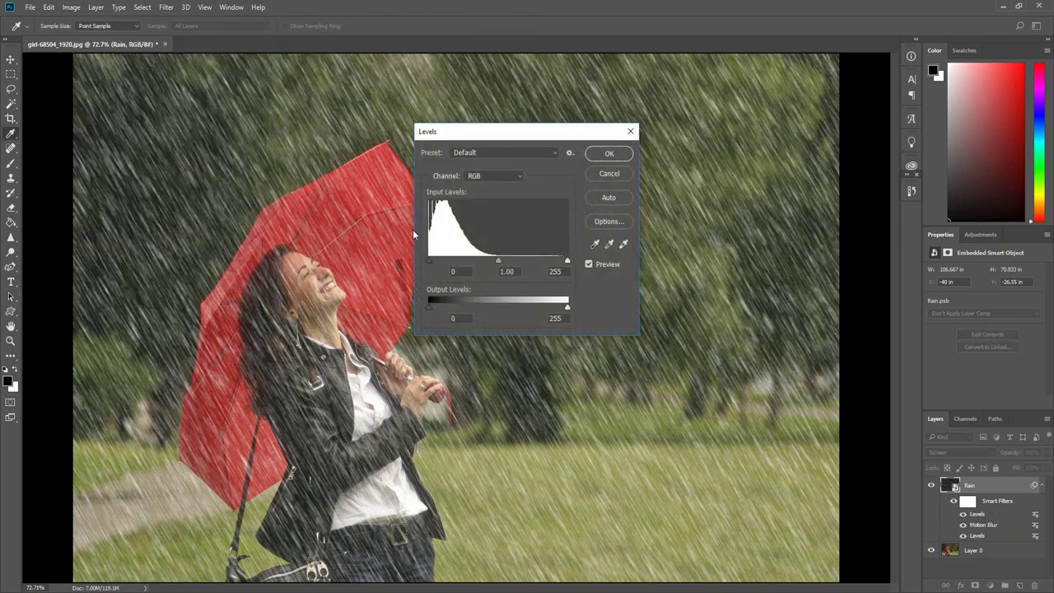
left_click_drag(428, 261, 461, 265)
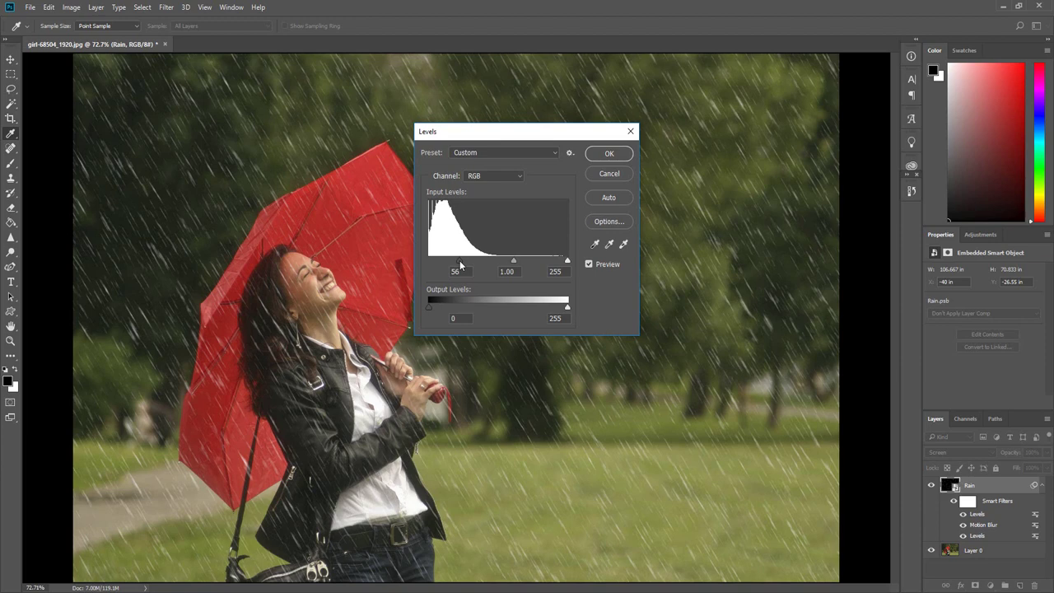
left_click_drag(567, 262, 522, 262)
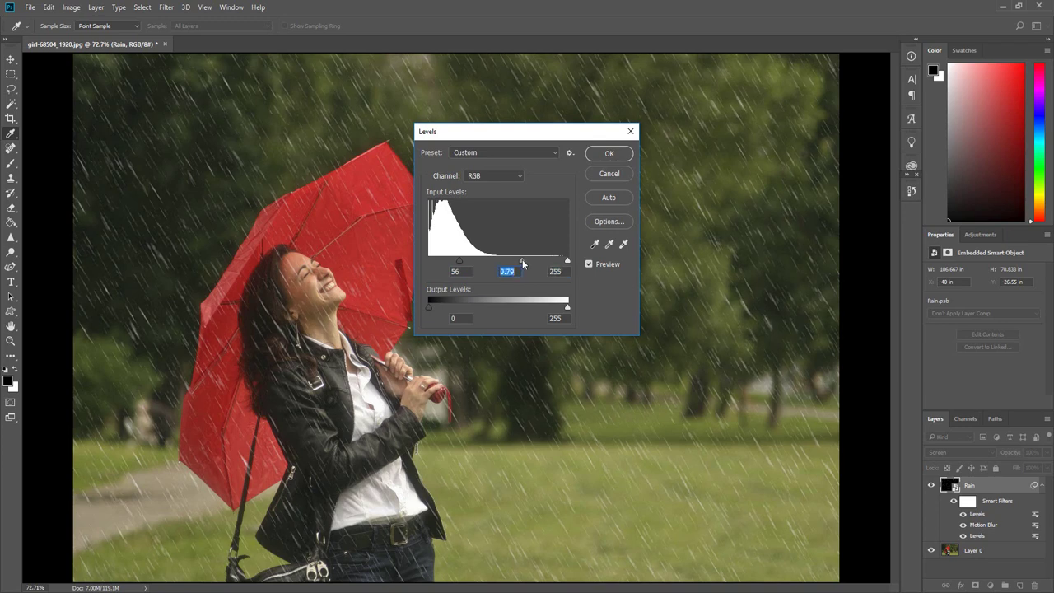